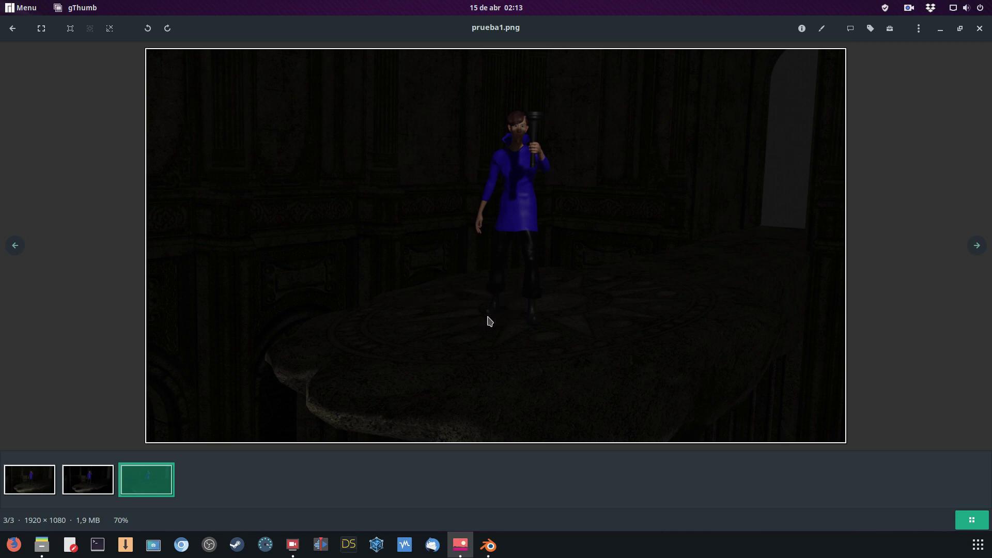
# Select Lamp.001 beside the torch, view its point-light settings, then return to gThumb
pyautogui.click(493, 551)
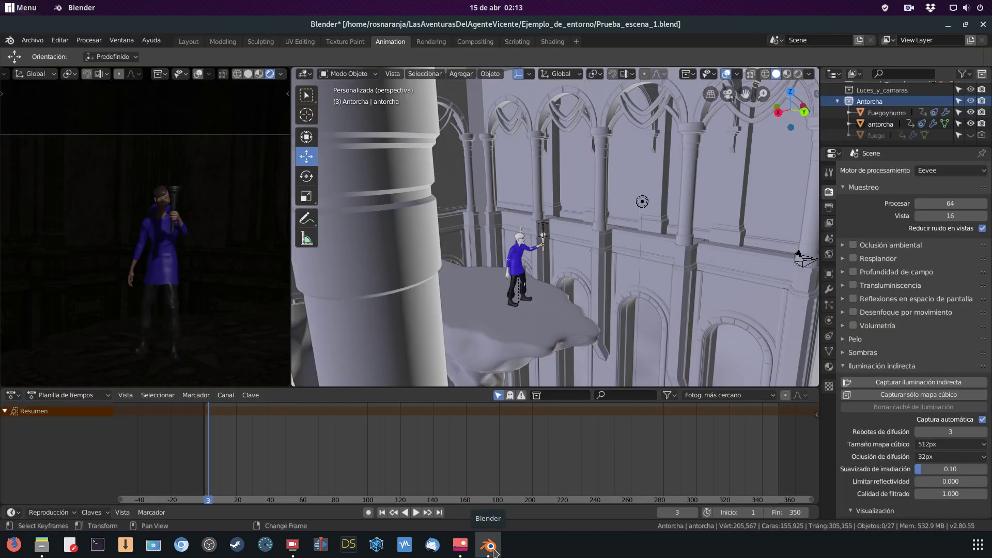
pyautogui.scroll(-5, 550, 193)
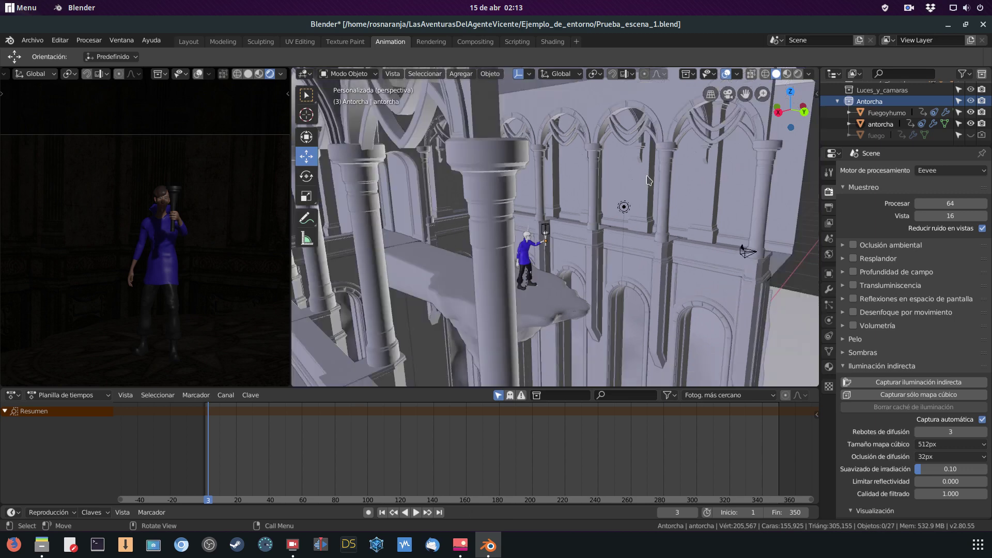
pyautogui.moveTo(550, 193)
pyautogui.mouseDown(button='middle')
pyautogui.moveTo(532, 260)
pyautogui.moveTo(495, 243)
pyautogui.mouseUp(button='middle')
pyautogui.scroll(5, 532, 260)
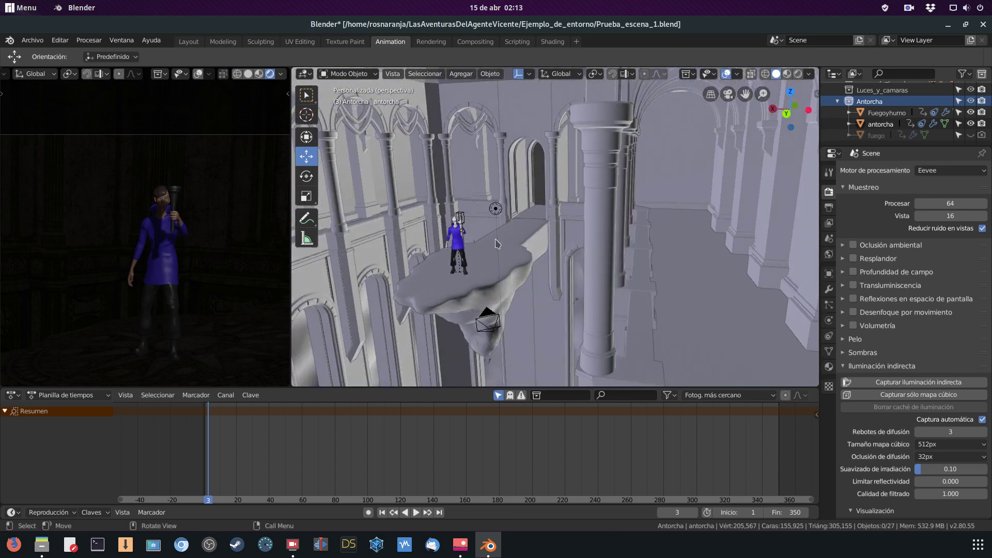
pyautogui.click(496, 209)
pyautogui.click(830, 321)
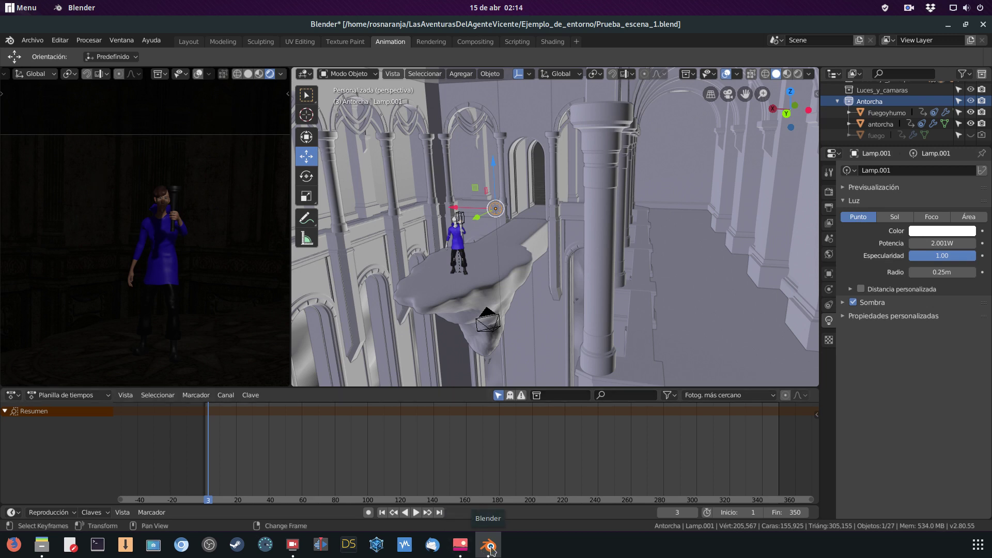
pyautogui.click(460, 546)
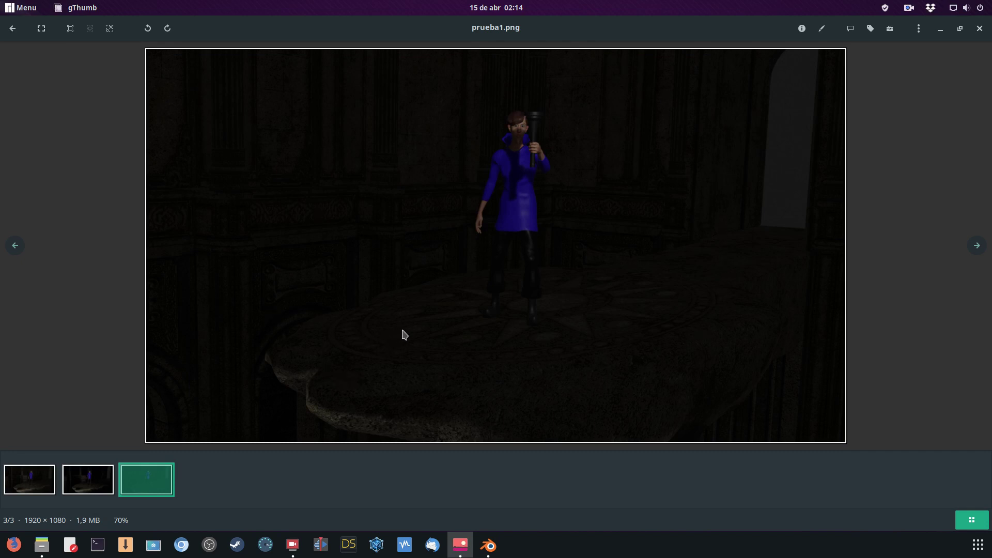
# View prueba2.png in gThumb, then list Blender's recently opened scene files
pyautogui.click(33, 482)
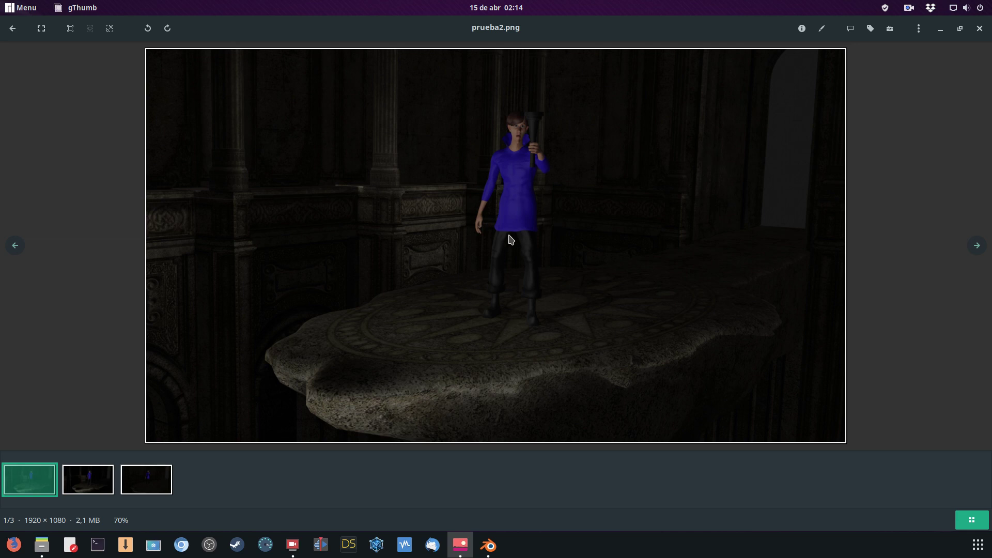
pyautogui.click(489, 546)
pyautogui.click(44, 43)
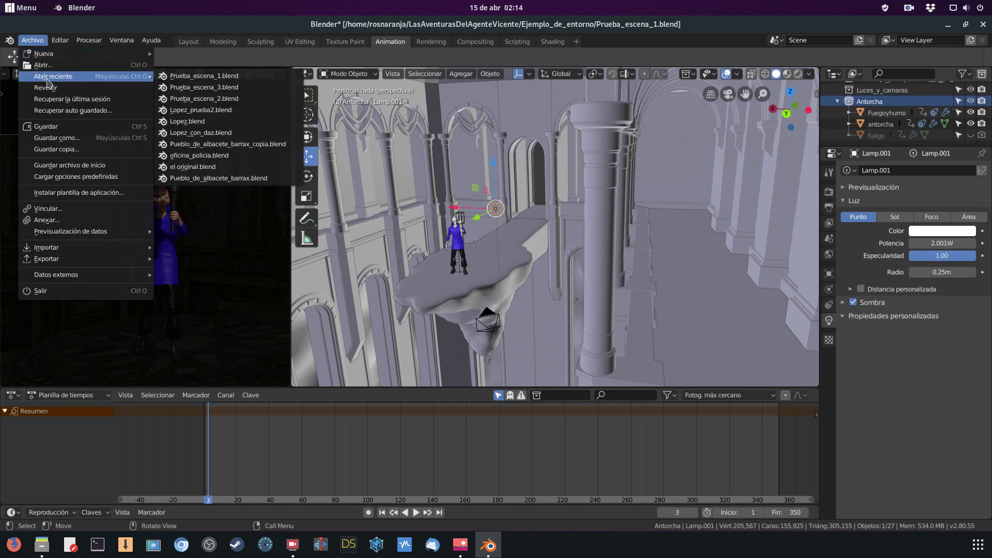
# Open Prueba_escena_2.blend from recent files, then switch to Prueba_escena_3.blend
pyautogui.click(199, 99)
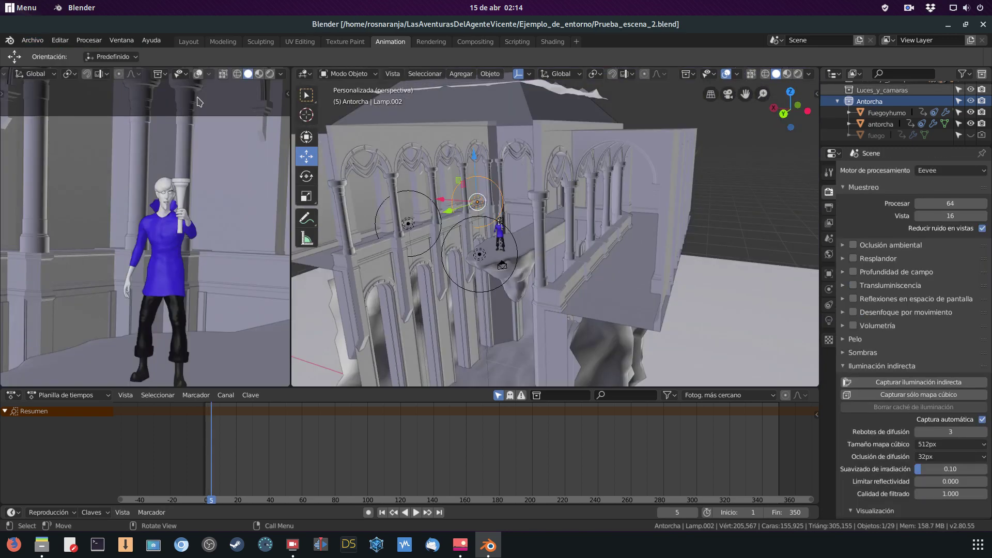
pyautogui.moveTo(456, 202); pyautogui.dragTo(454, 203, button='middle')
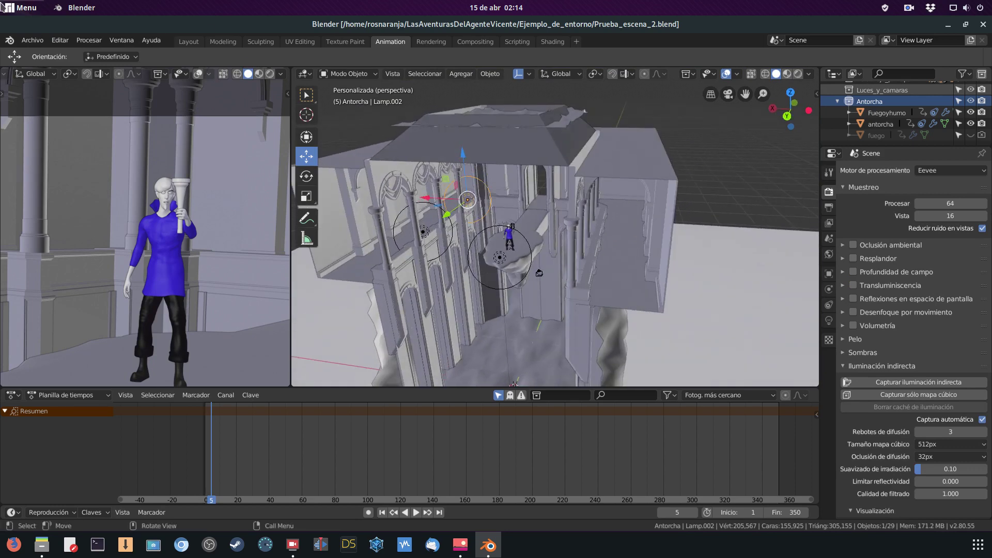
pyautogui.click(31, 40)
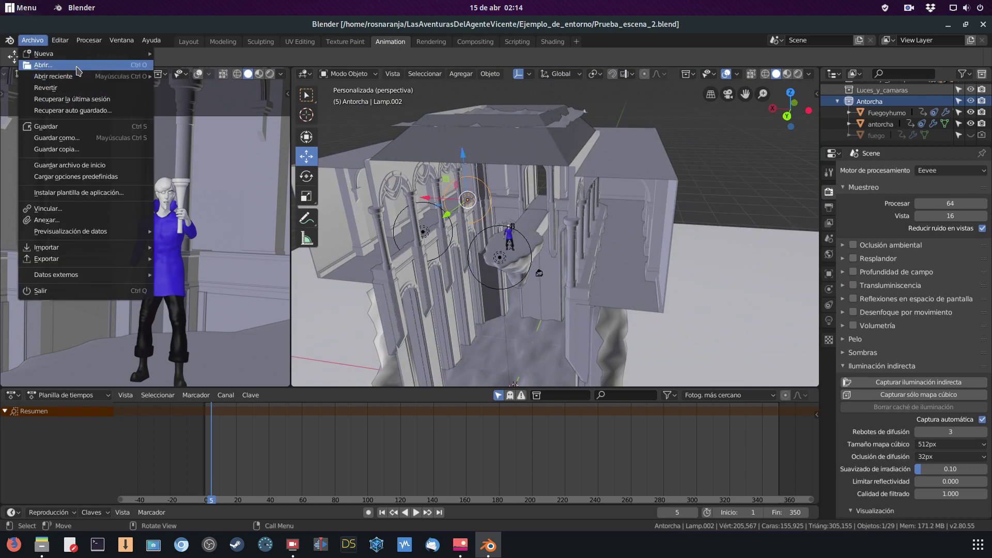
pyautogui.moveTo(54, 76)
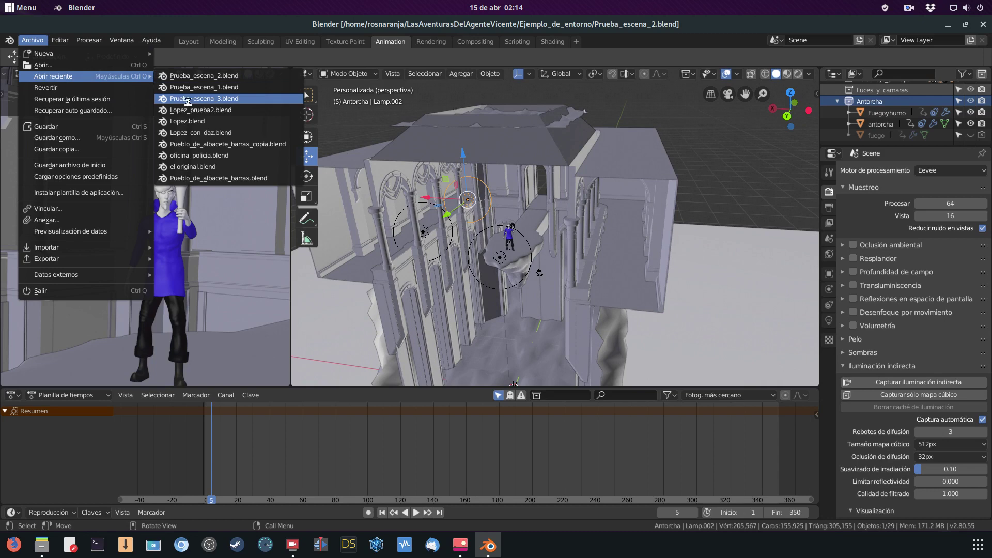
pyautogui.click(188, 99)
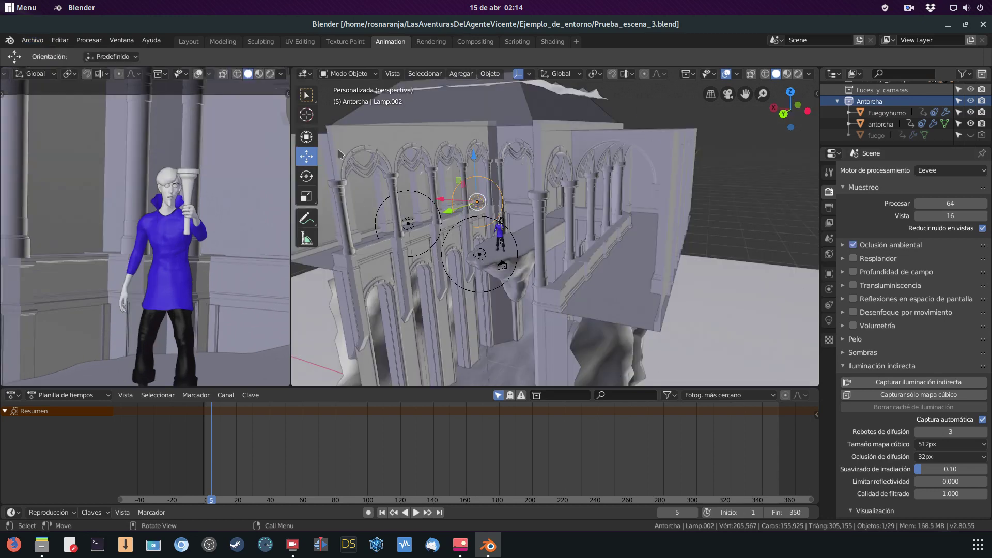
# Preview the torch-lit camera view in Rendered shading, then return to gThumb
pyautogui.click(272, 75)
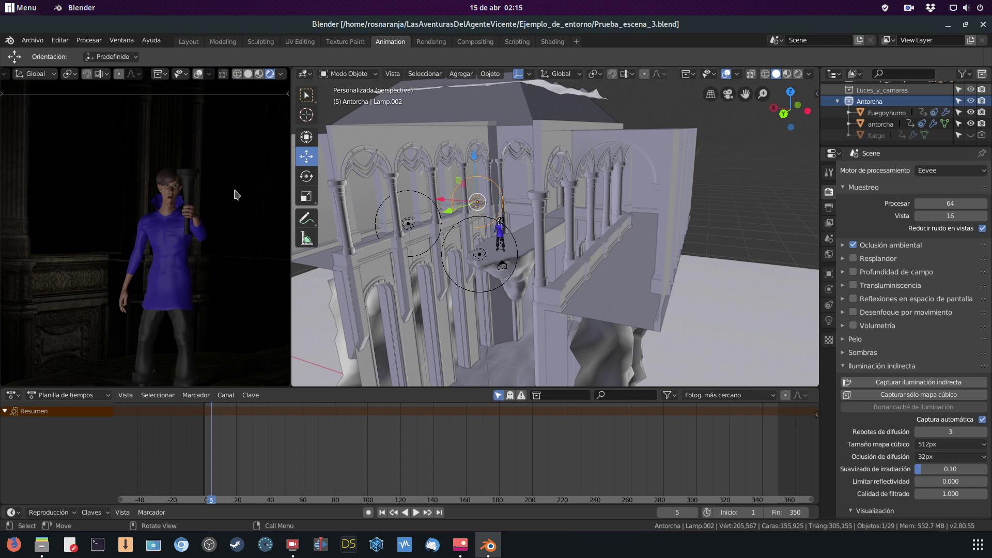
pyautogui.scroll(-2, 83, 246)
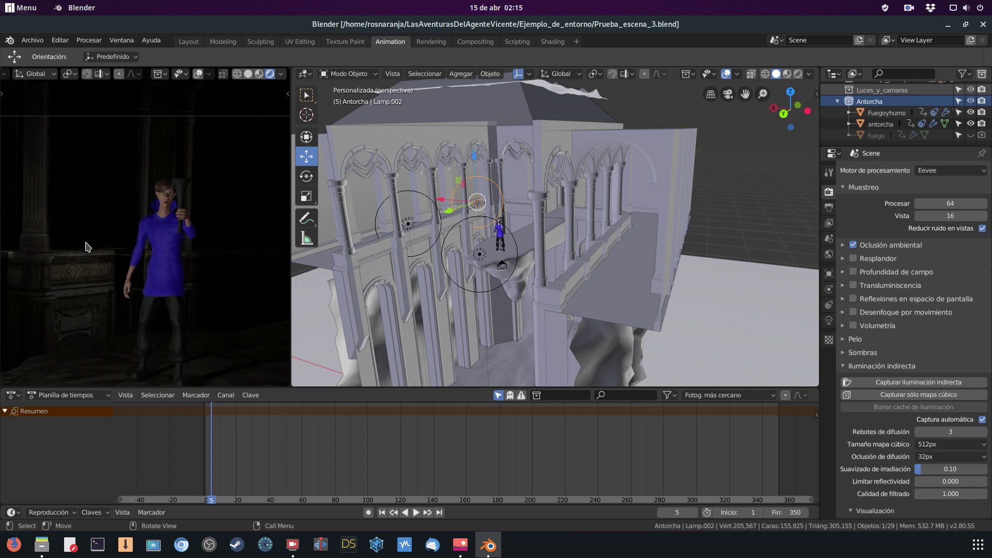
pyautogui.scroll(-1, 90, 244)
pyautogui.scroll(-1, 94, 243)
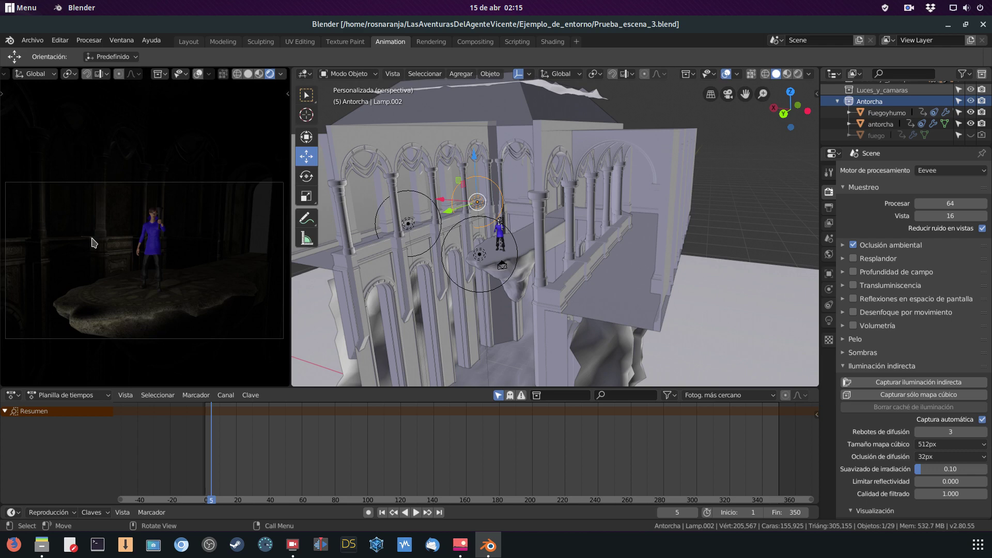
pyautogui.scroll(1, 93, 243)
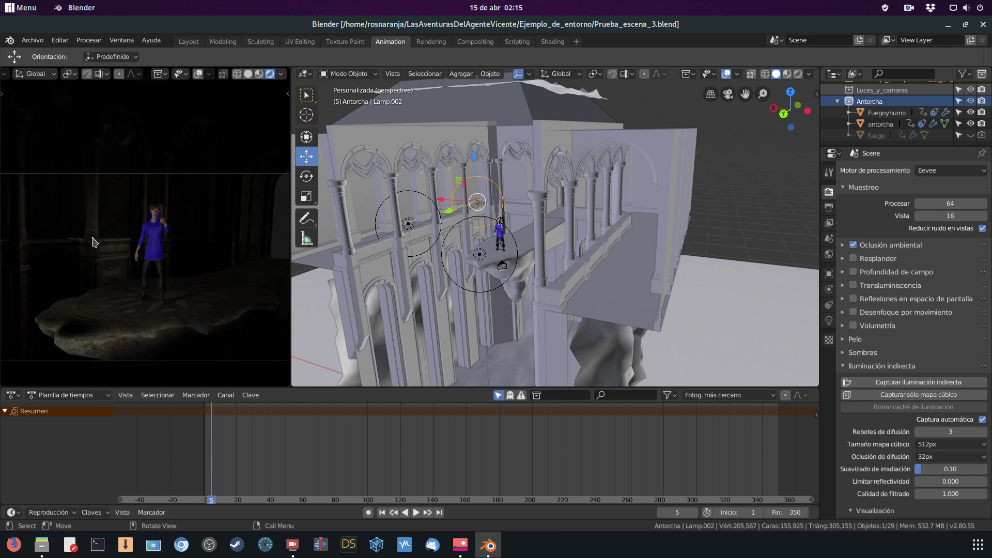
pyautogui.scroll(2, 92, 236)
pyautogui.scroll(2, 96, 217)
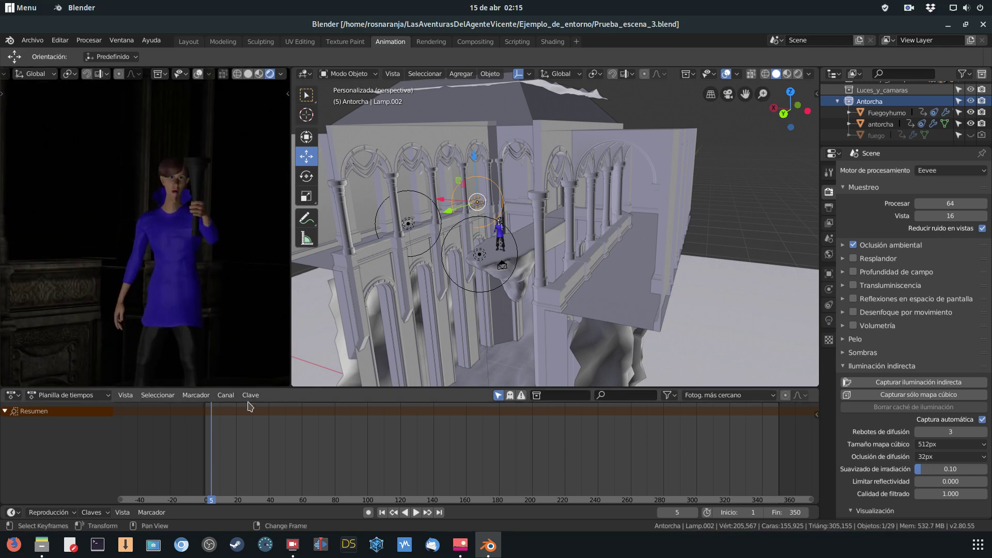
pyautogui.click(461, 545)
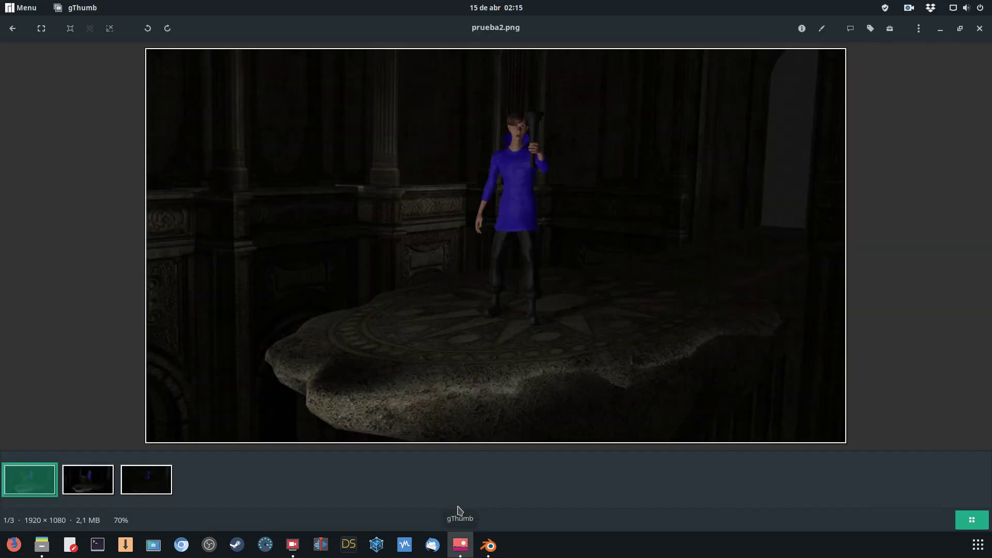
# Compare renders prueba3.png, prueba1.png and prueba2.png in gThumb, then return to Blender
pyautogui.moveTo(497, 245)
pyautogui.click(84, 485)
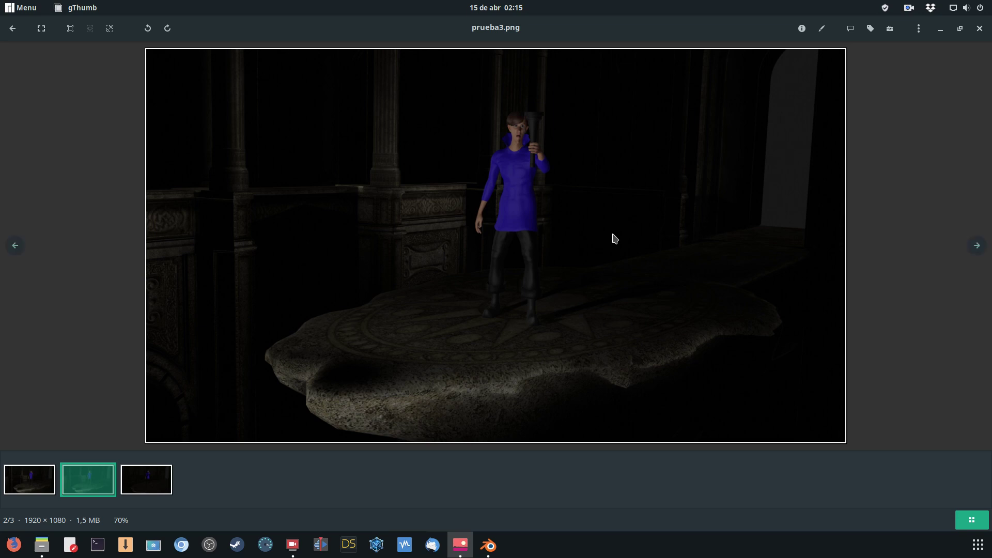
pyautogui.press('Right')
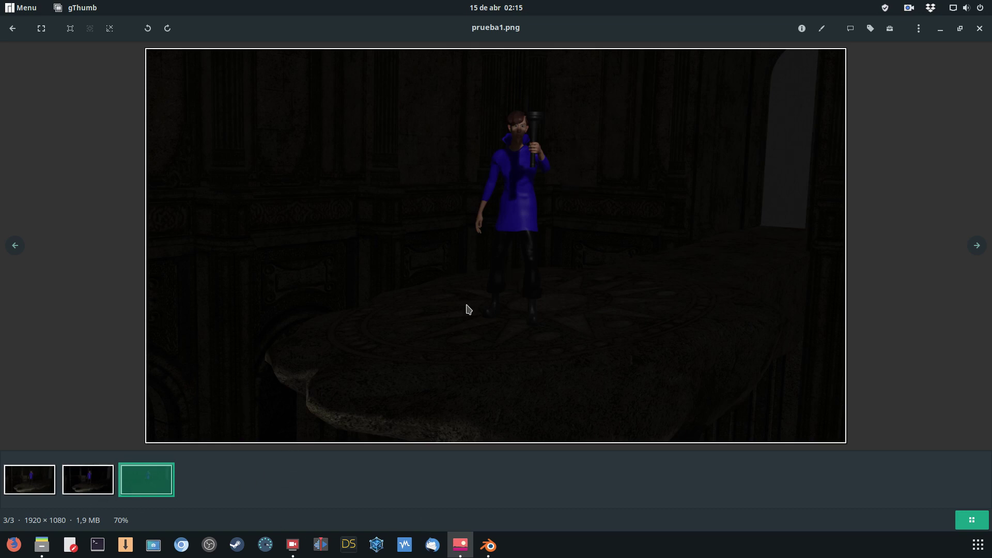
pyautogui.click(24, 479)
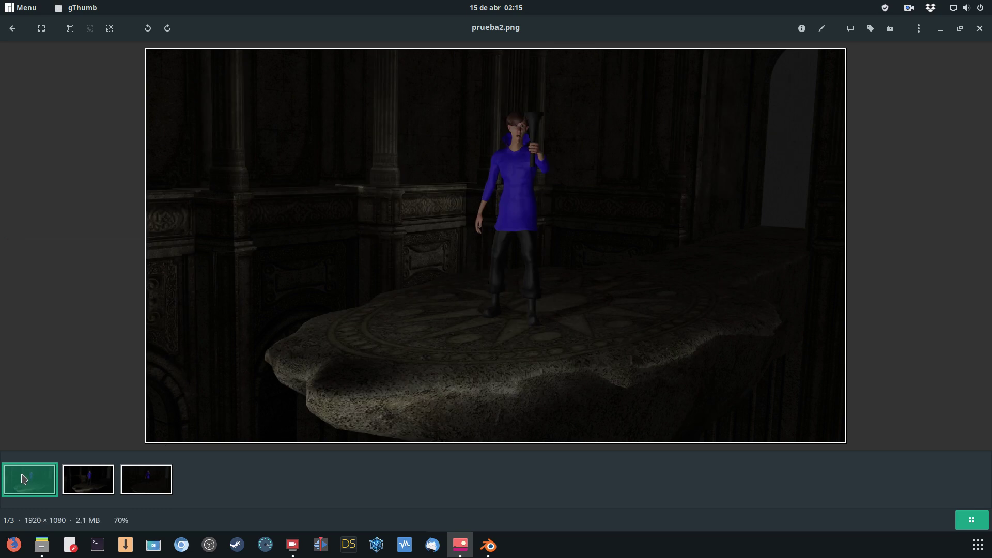
pyautogui.click(95, 481)
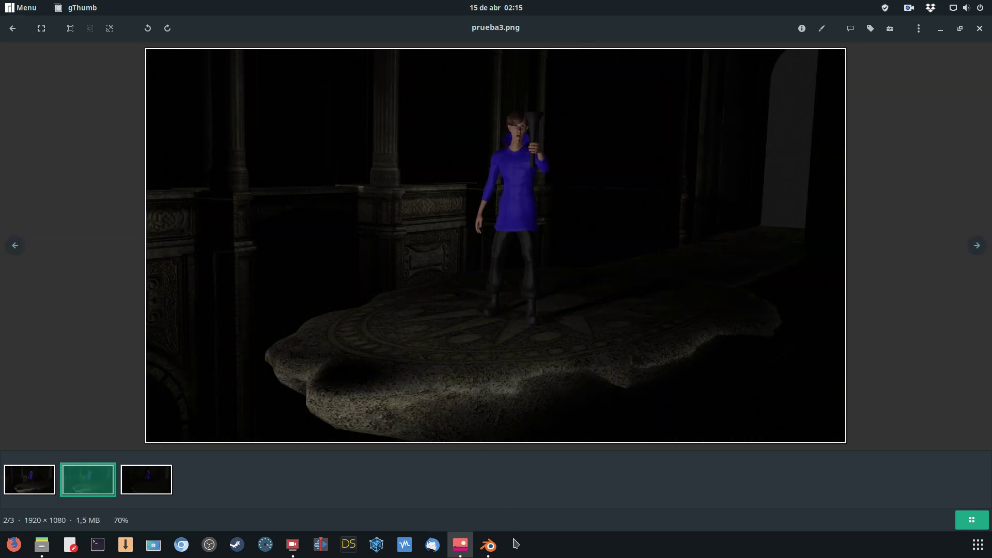
pyautogui.click(488, 546)
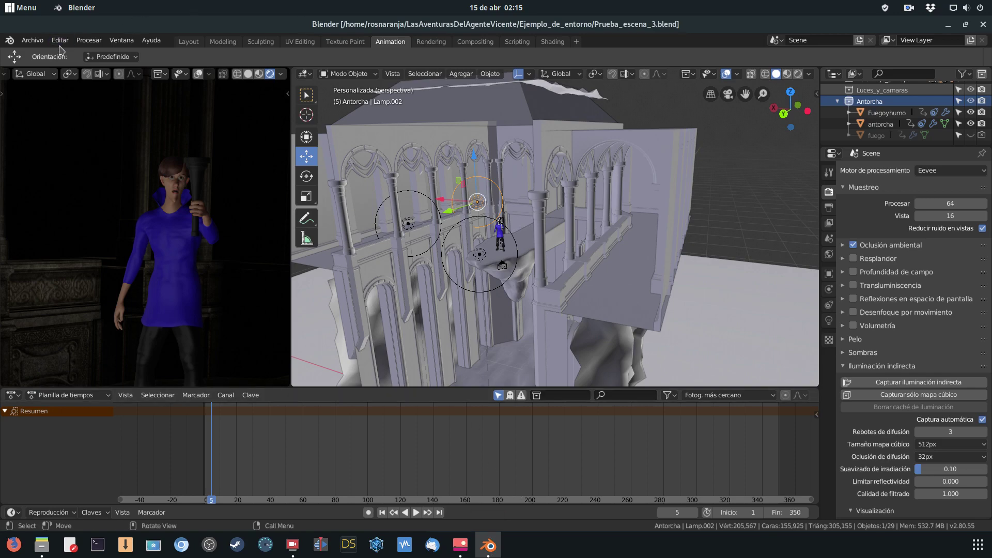
# Render frame 5 as a still image via Procesar imagen and wait for it to finish
pyautogui.click(91, 43)
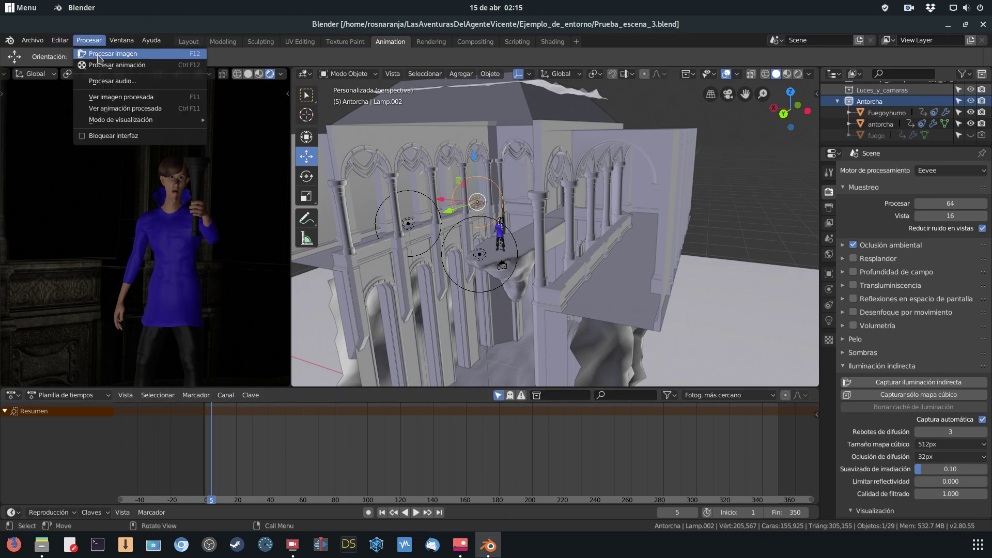
pyautogui.click(96, 53)
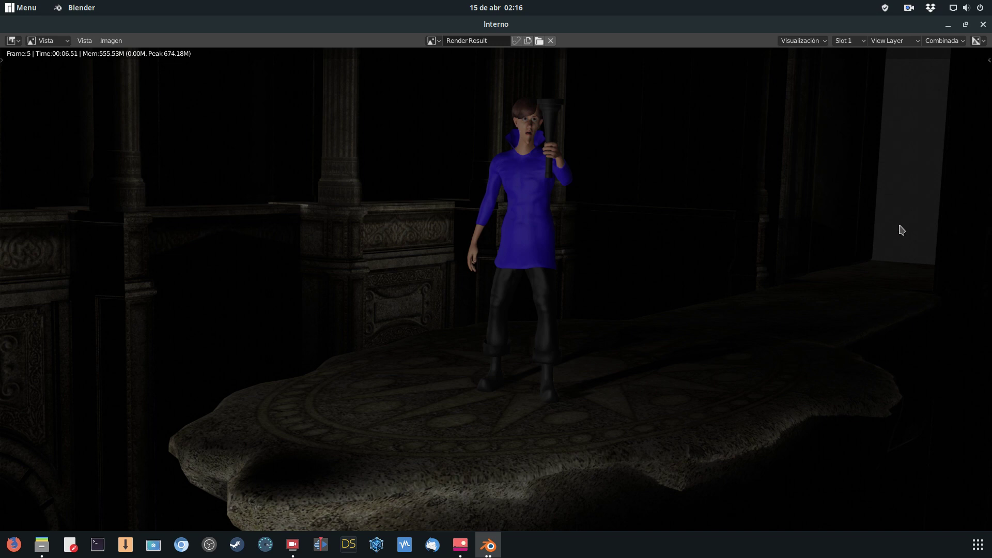
pyautogui.click(910, 8)
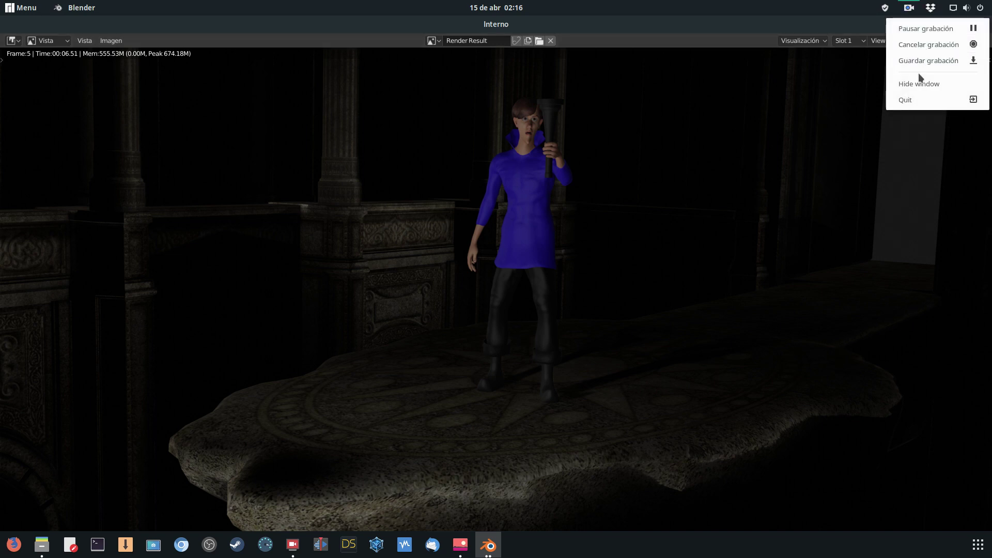